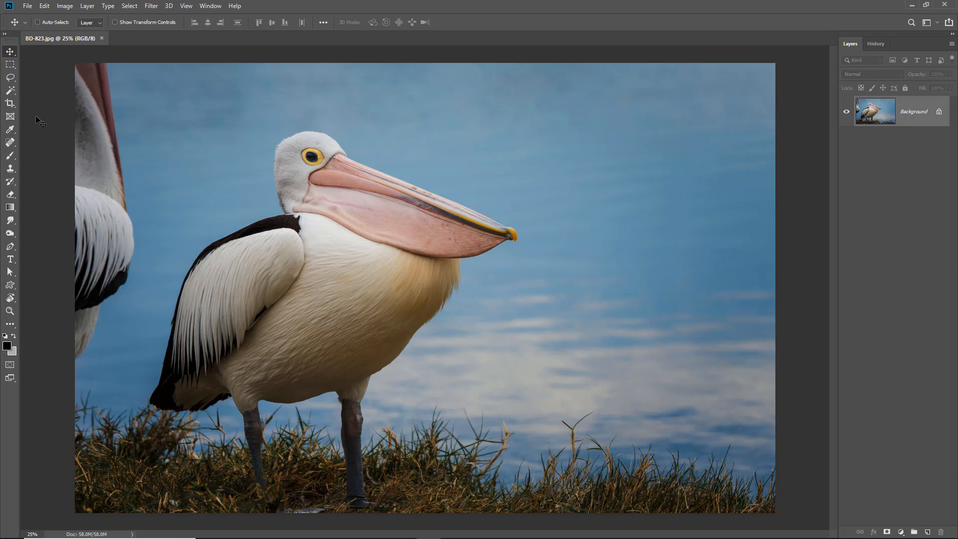
Step: Outline the partly cropped pelican at the photo's left edge with the Polygonal Lasso tool, extending the selection past the canvas
click(14, 79)
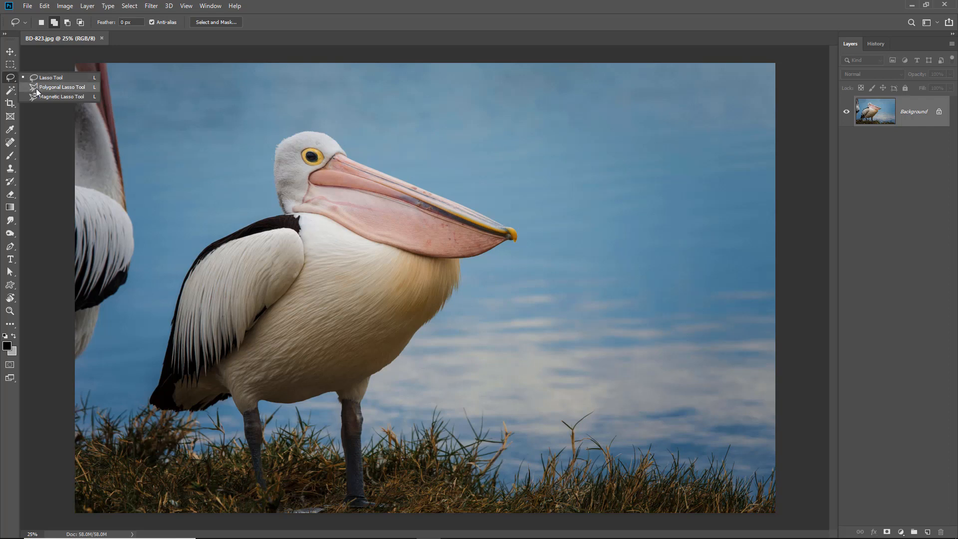
click(38, 87)
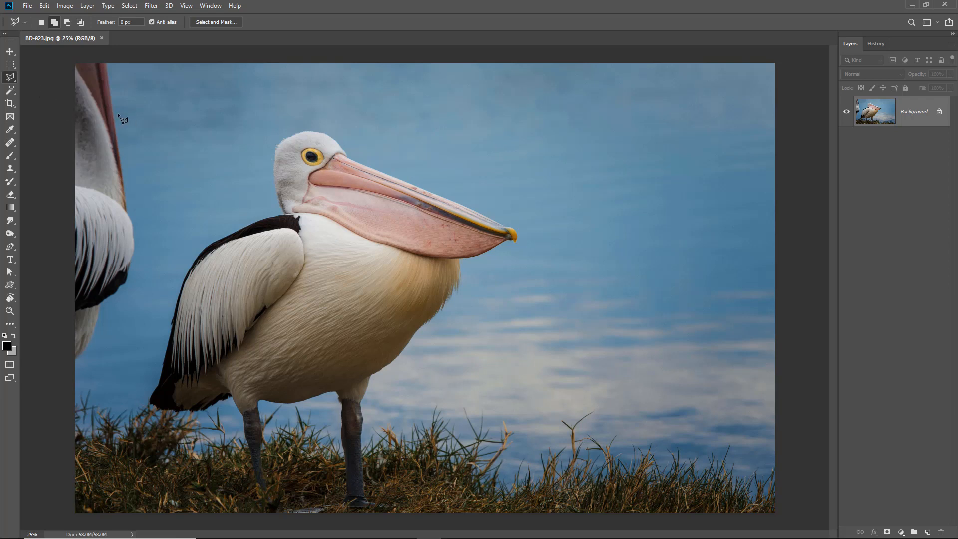
click(109, 52)
click(104, 315)
click(60, 373)
click(59, 57)
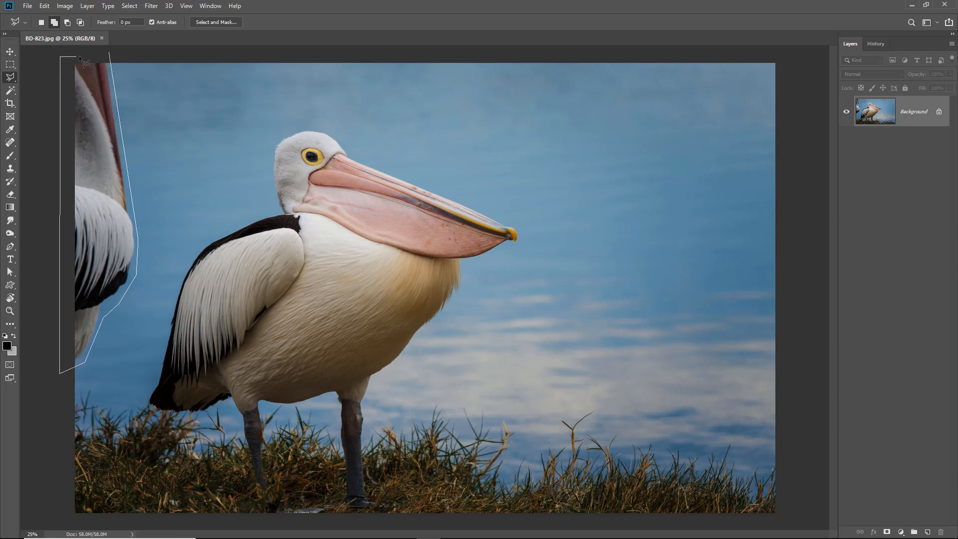
click(111, 53)
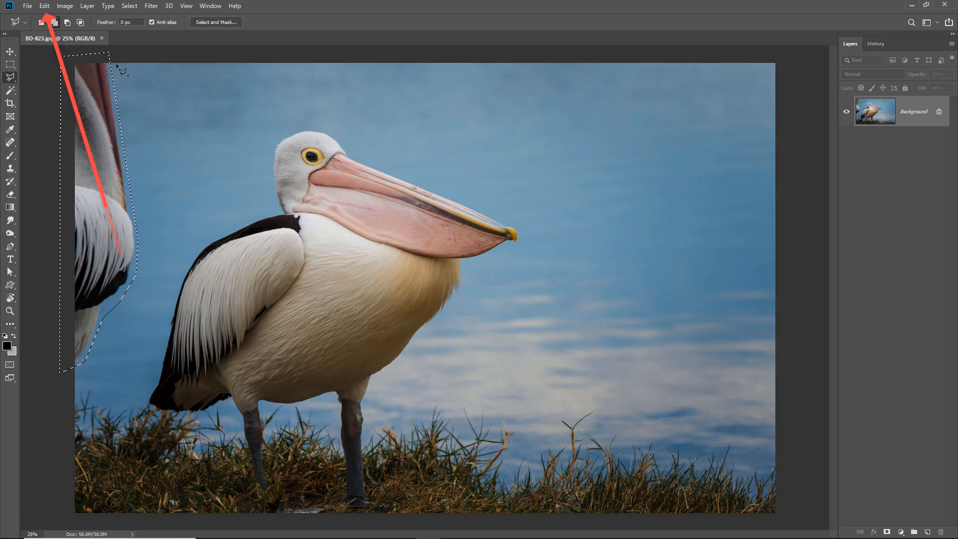
Step: Fill the selected pelican area using Content-Aware contents at Normal mode and 100% opacity, and deselect
click(42, 8)
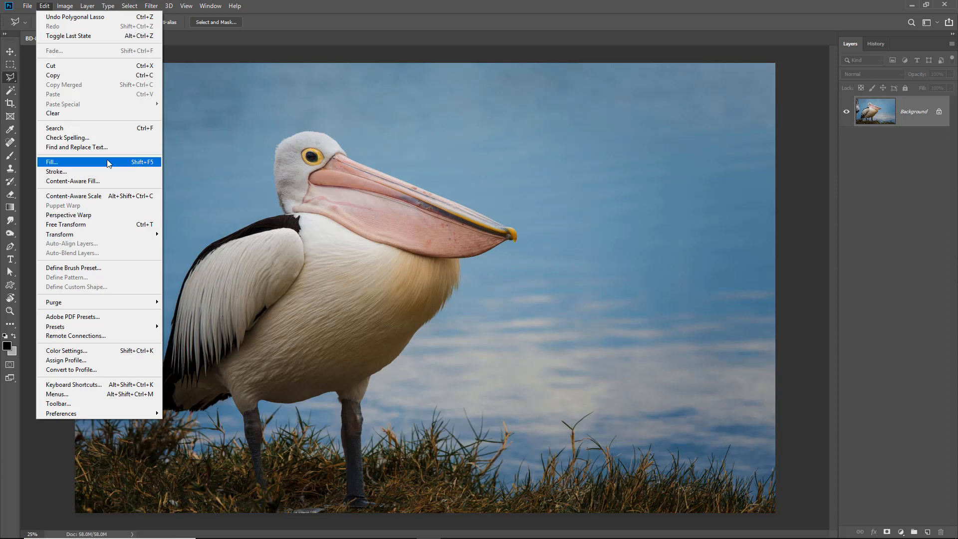
click(55, 162)
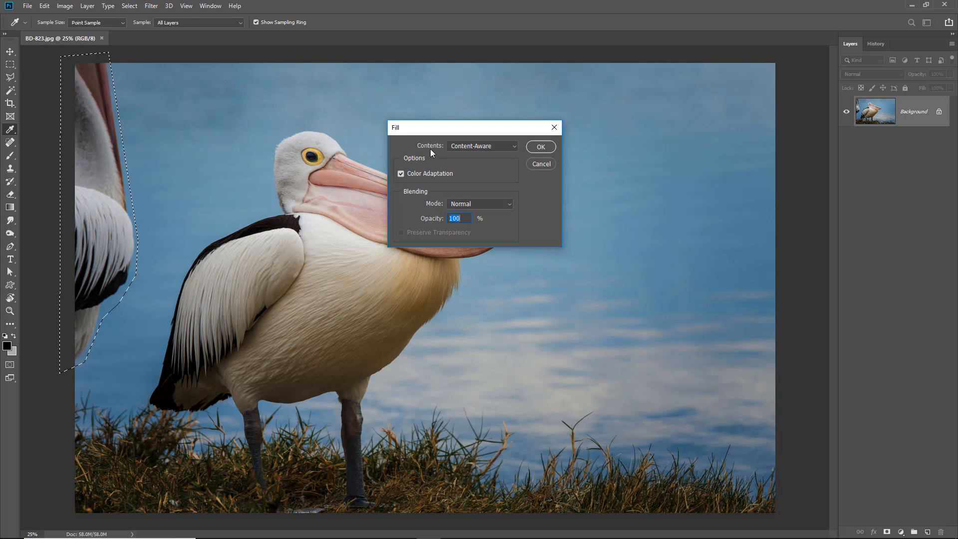
click(515, 146)
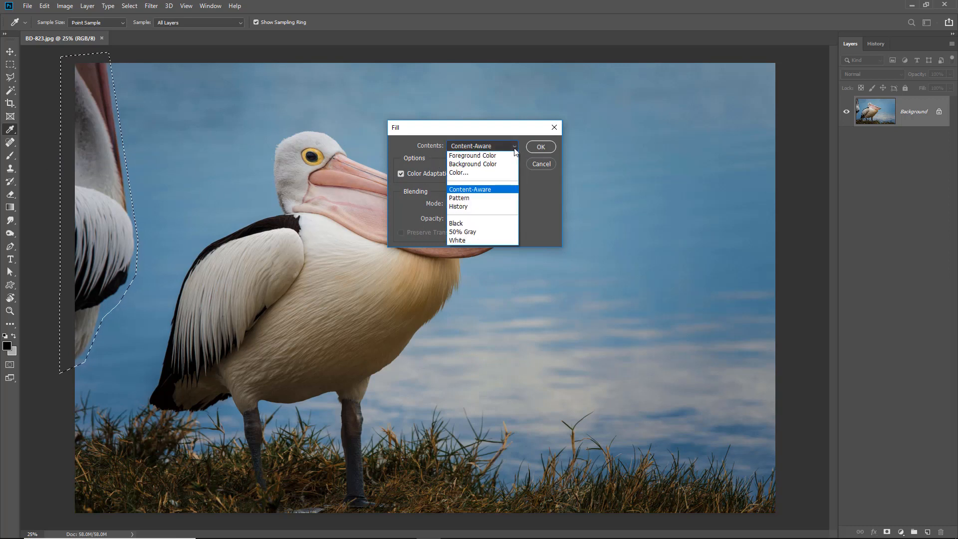
click(510, 190)
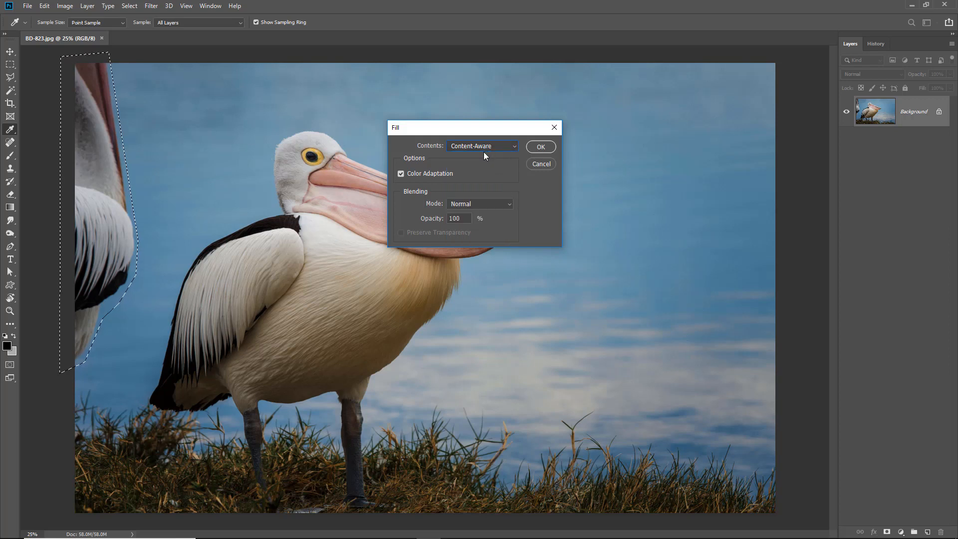
click(537, 147)
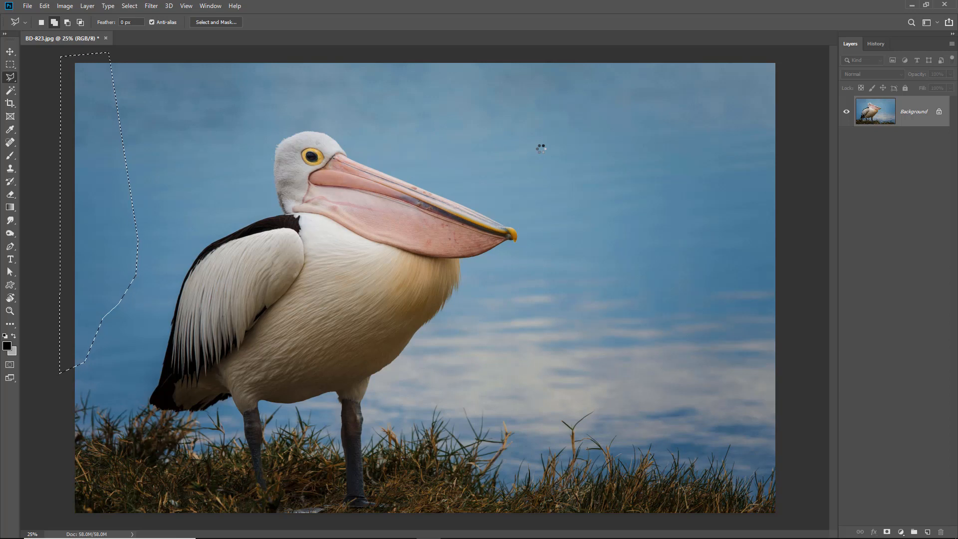
key(ctrl+d)
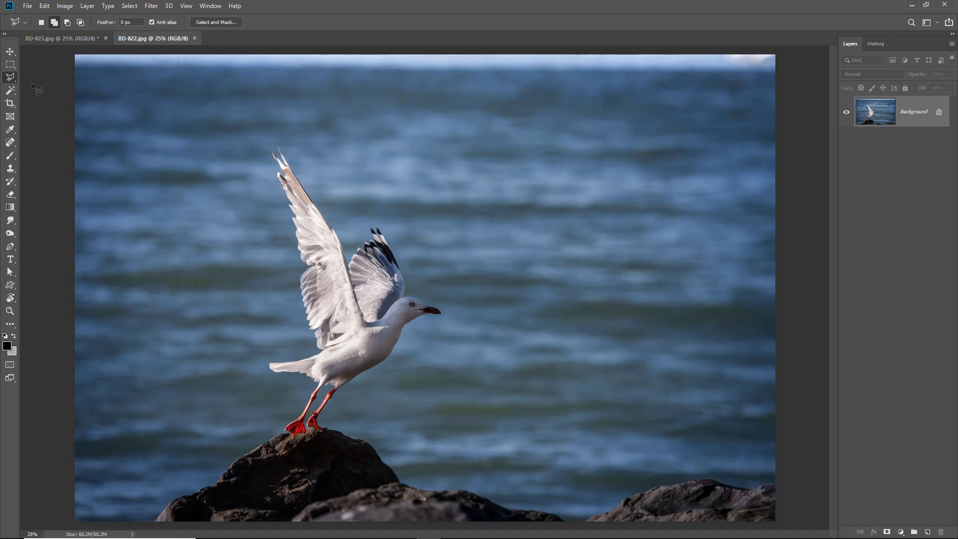
Step: Select the bright strip along the top edge of the seagull photo across its full width with the Rectangular Marquee tool
click(15, 67)
click(34, 69)
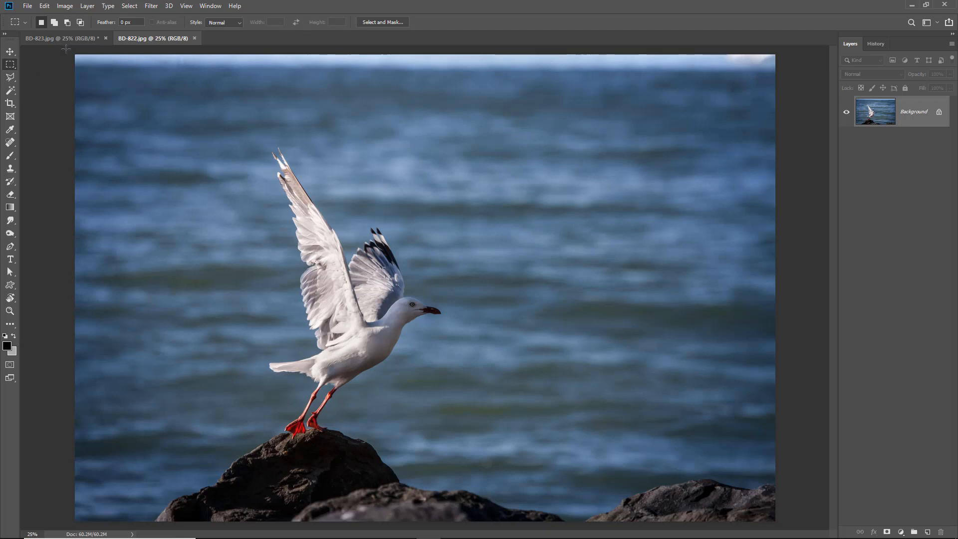
drag(67, 50, 822, 76)
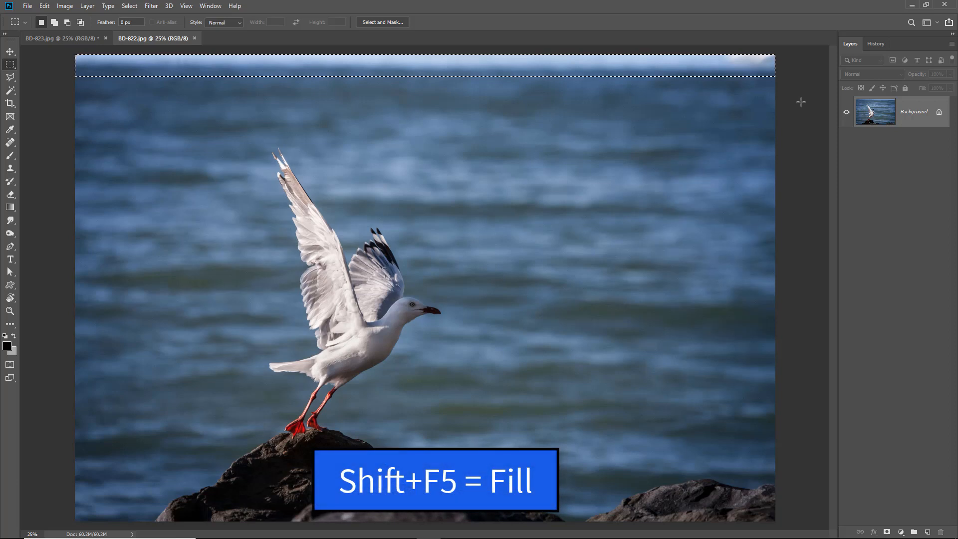
Step: Fill the selected strip above the sea with Content-Aware contents at 100% opacity and deselect
key(shift+F5)
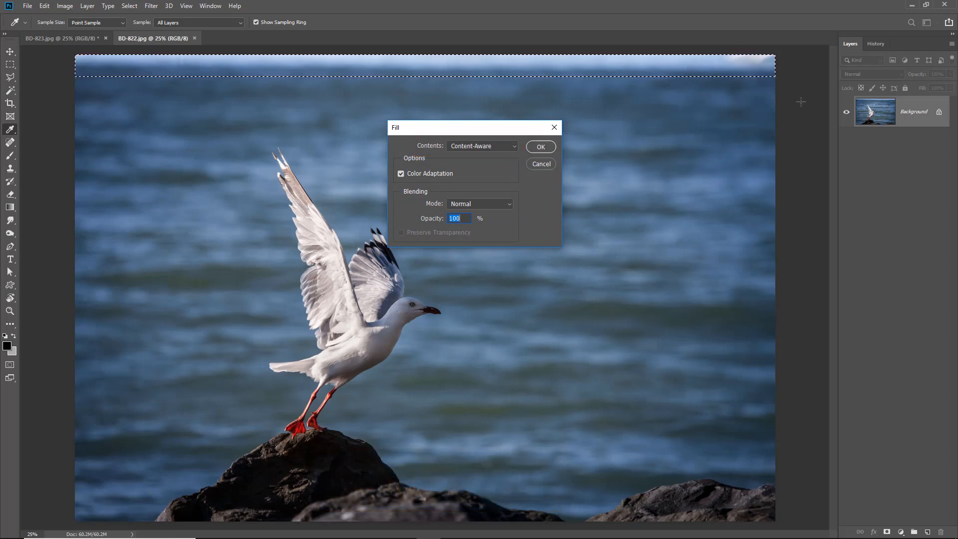
key(Return)
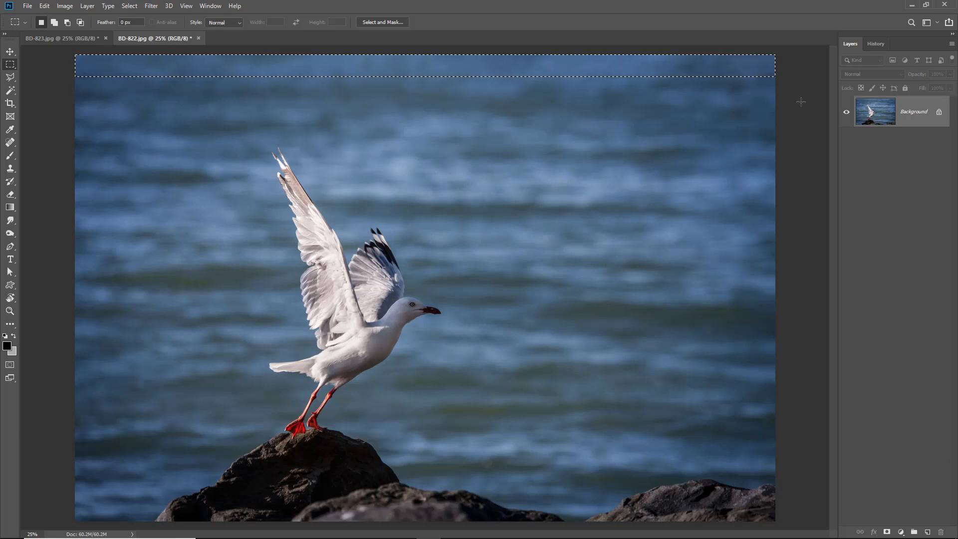
key(ctrl+d)
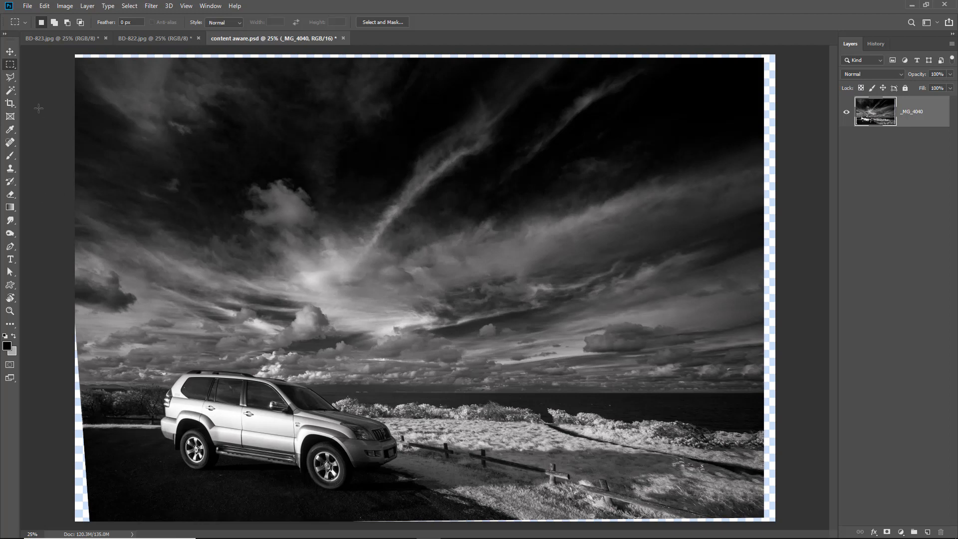
Step: Select the transparent wedge along the lower left edge of the car photo with the Polygonal Lasso tool
drag(9, 83, 47, 88)
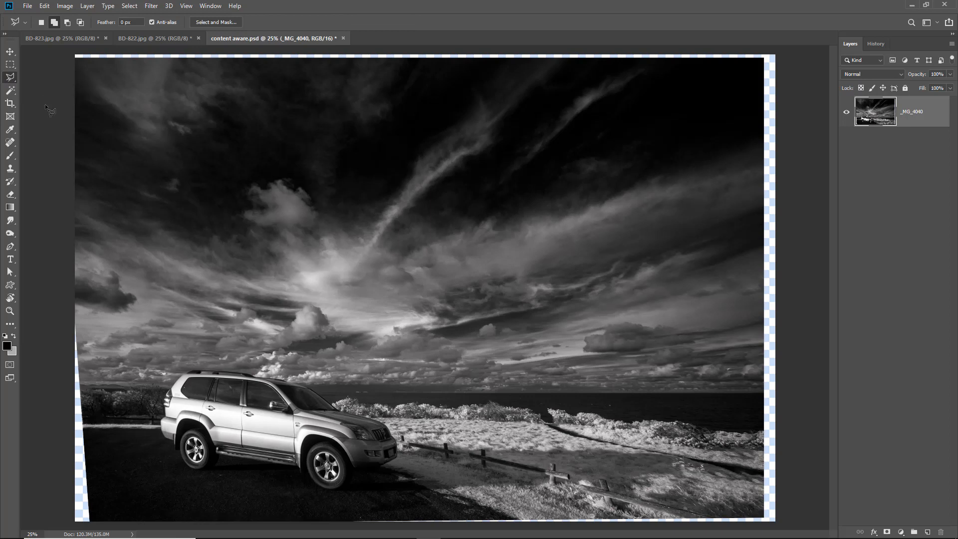
click(70, 295)
click(80, 336)
click(93, 525)
click(57, 524)
click(70, 295)
Step: Add the transparent strip along the car photo's top edge to the selection, slightly overlapping the sky
click(72, 59)
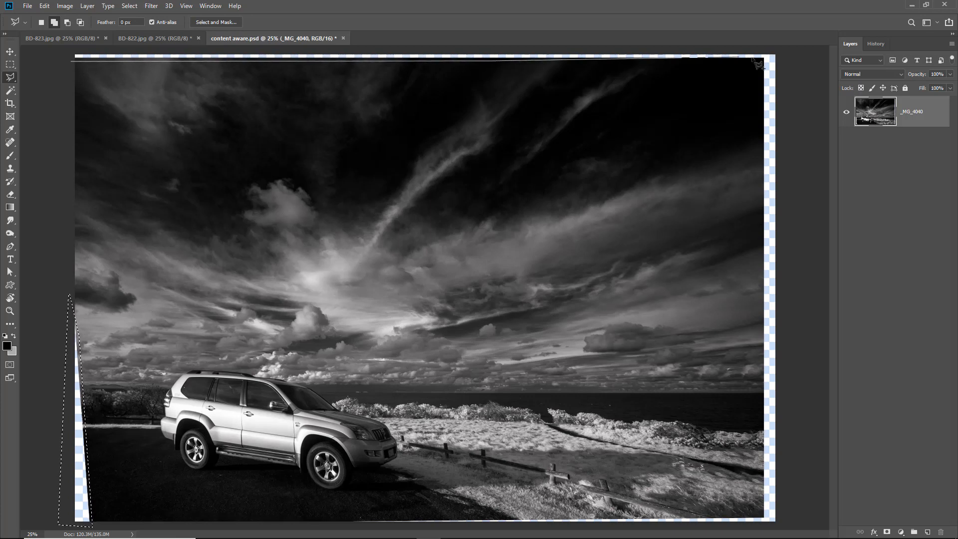
click(779, 62)
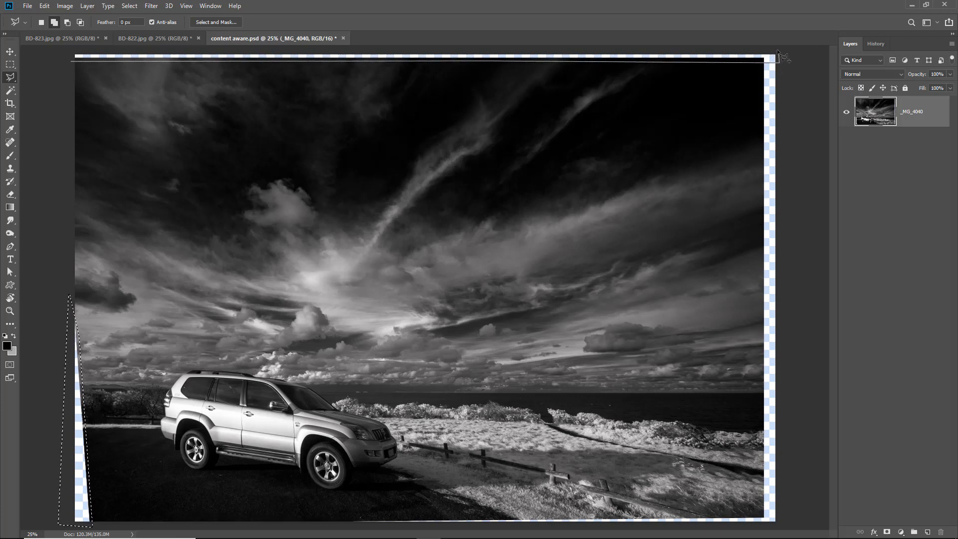
click(779, 50)
click(60, 48)
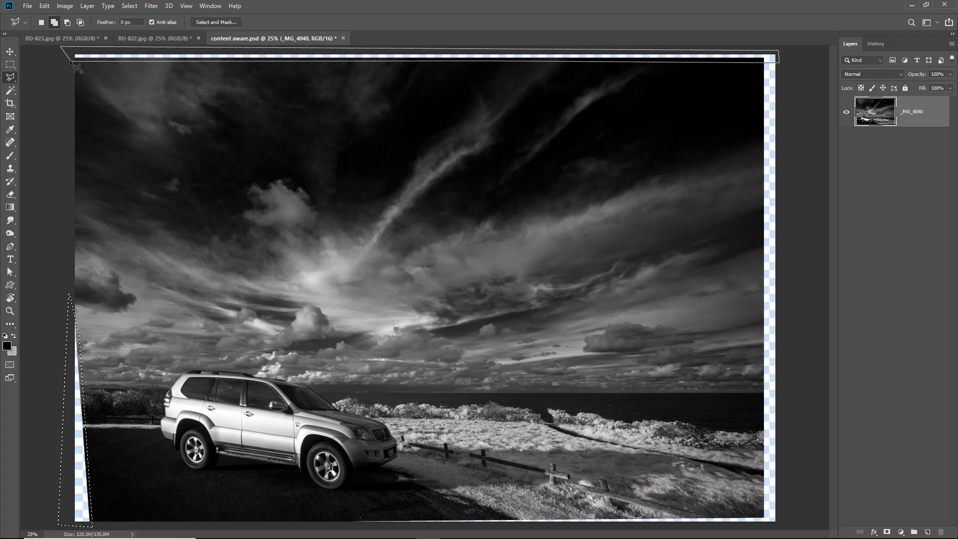
click(73, 63)
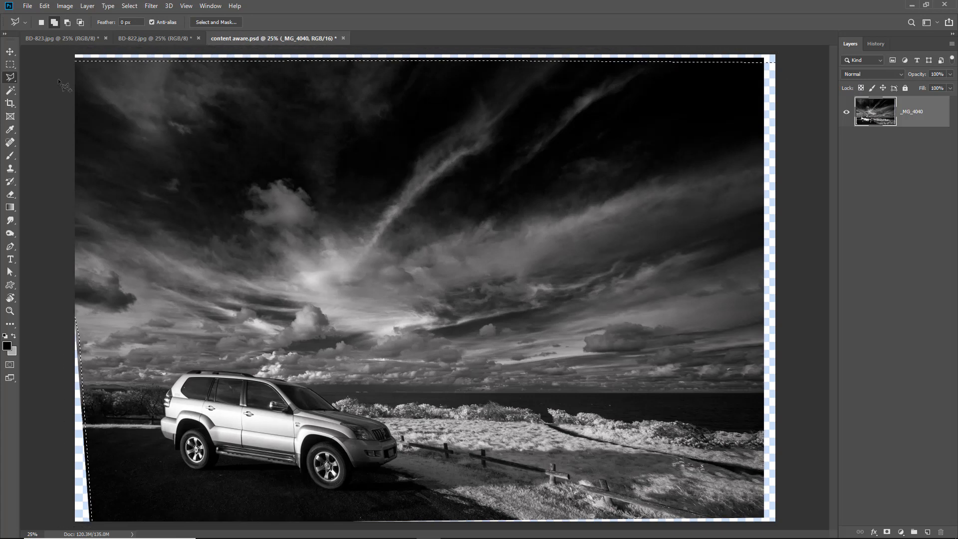
Step: Add the transparent strip along the car photo's right edge to the selection, from the top corner to the bottom corner
click(759, 51)
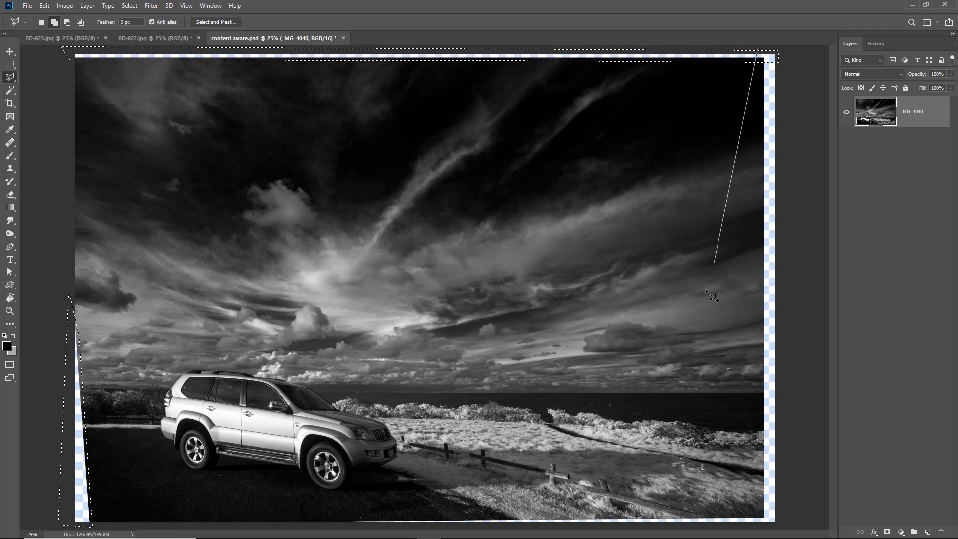
click(763, 523)
click(786, 526)
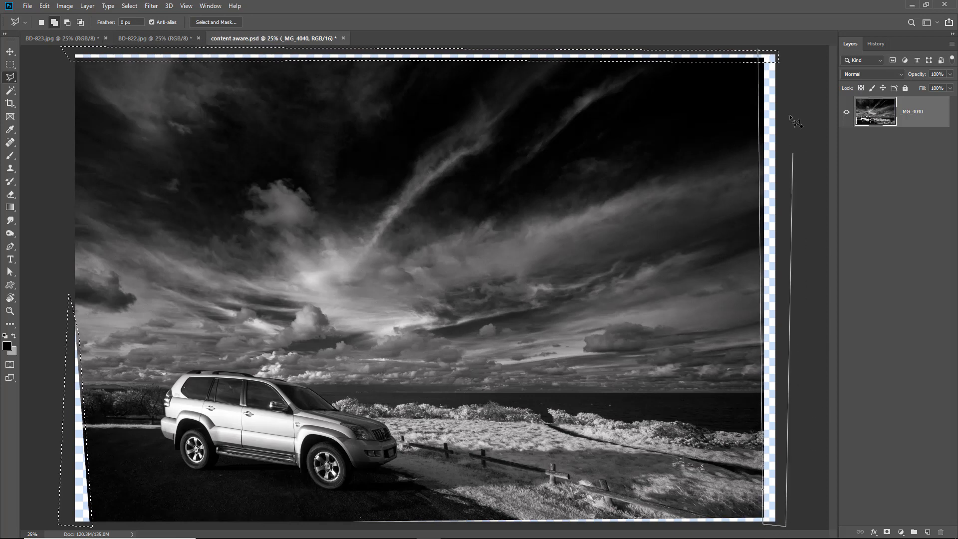
click(791, 61)
click(786, 47)
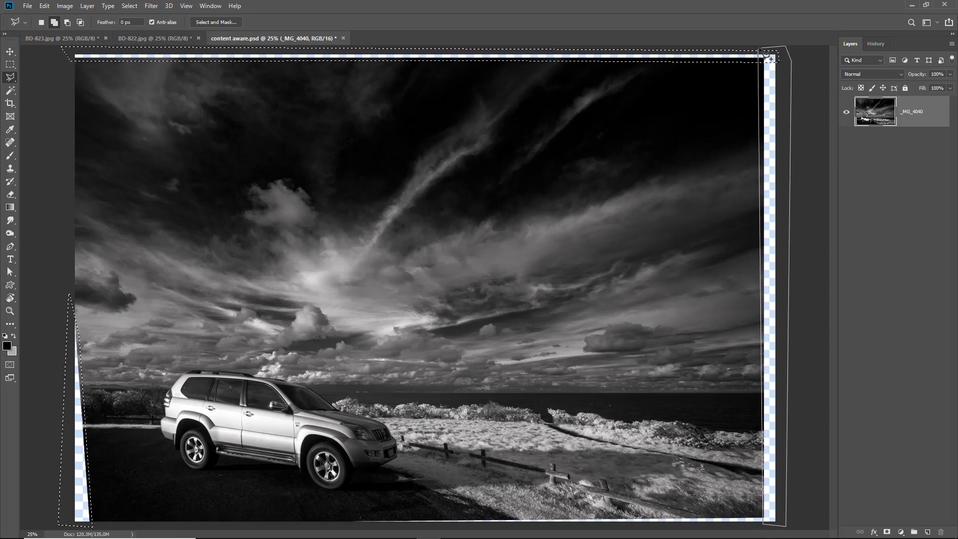
click(759, 50)
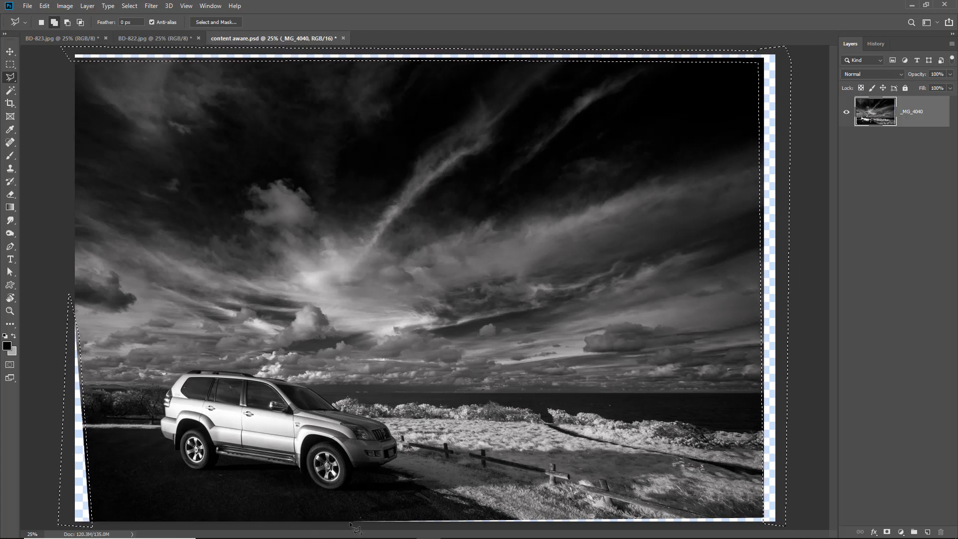
Step: Add the thin transparent sliver along the car photo's bottom edge, from below the car to the right corner, to the selection
click(330, 517)
click(794, 511)
click(792, 528)
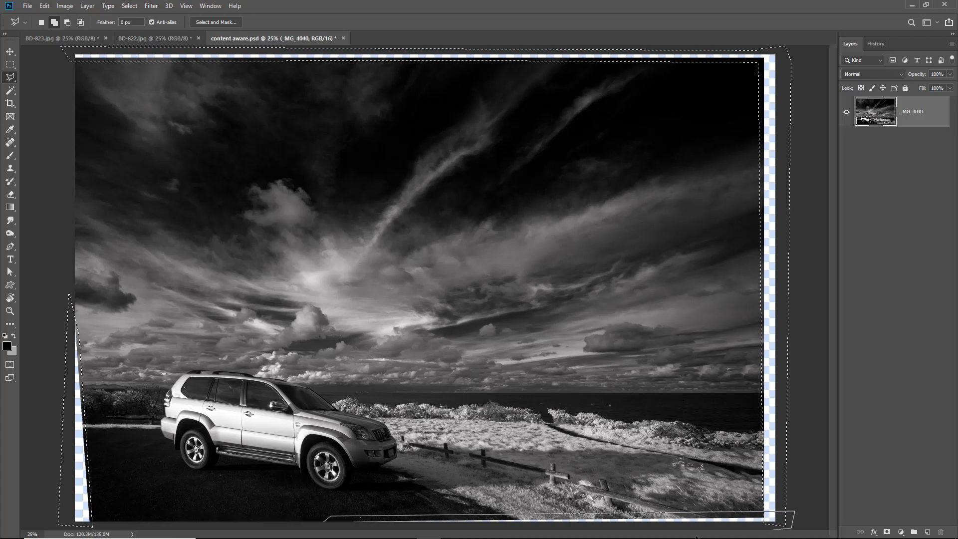
click(325, 521)
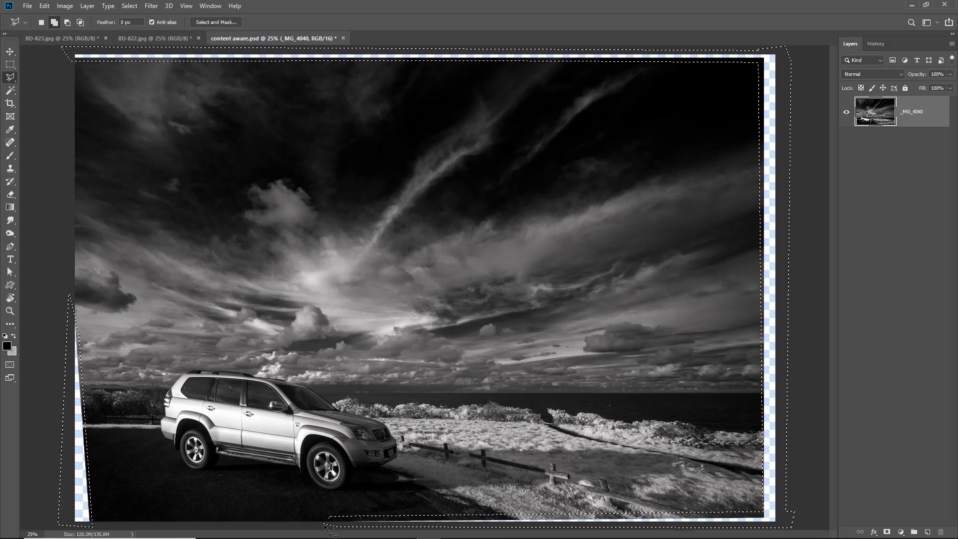
Step: Fill the selected transparent borders with Content-Aware contents at Normal mode and 100% opacity, and deselect
key(shift+F5)
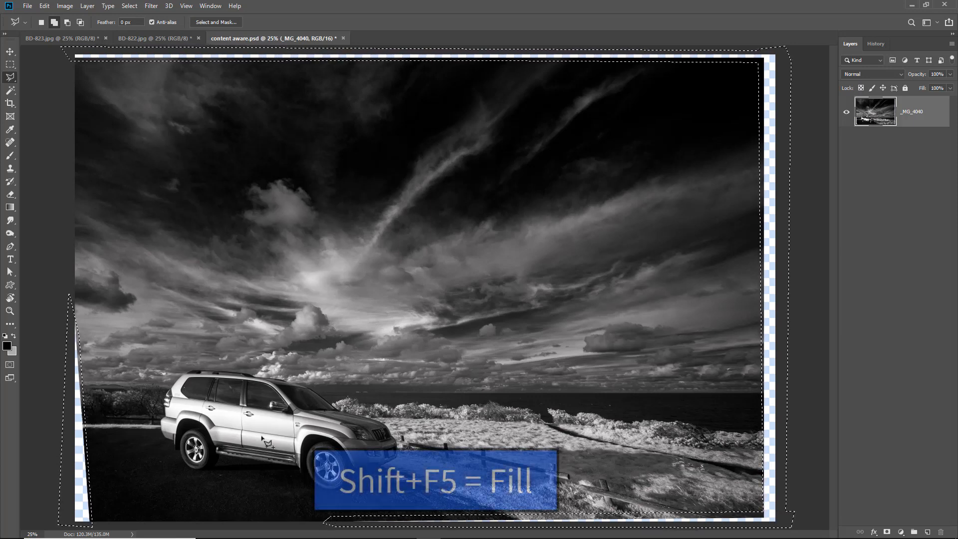
click(45, 6)
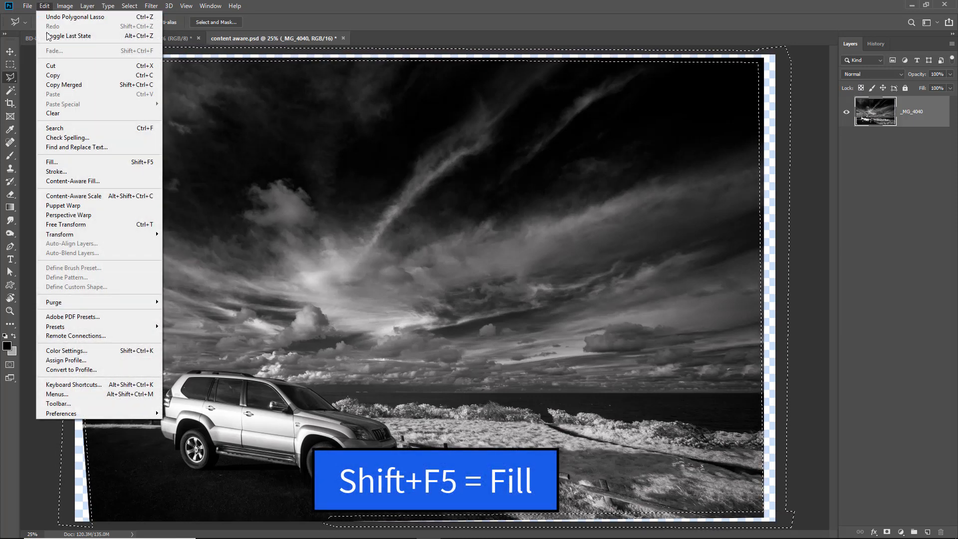
click(52, 162)
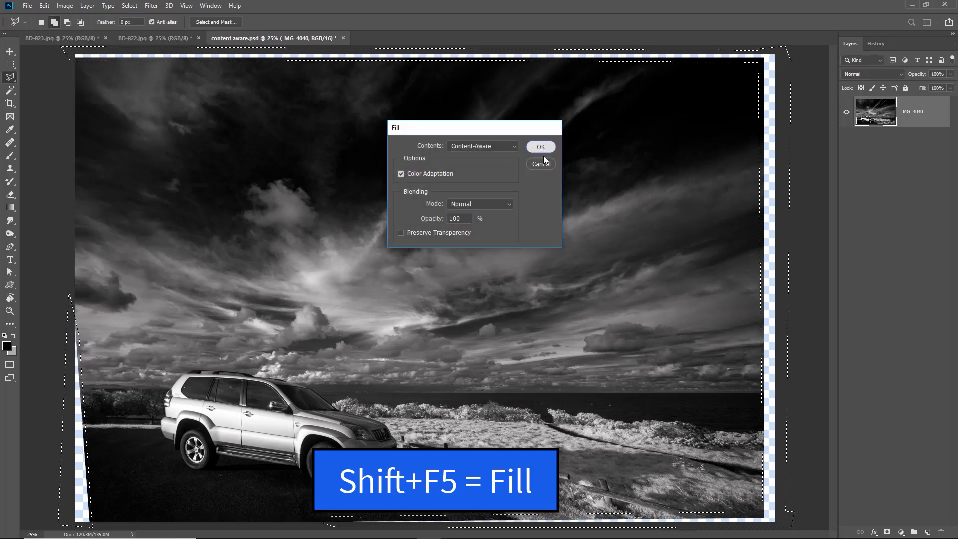
click(542, 147)
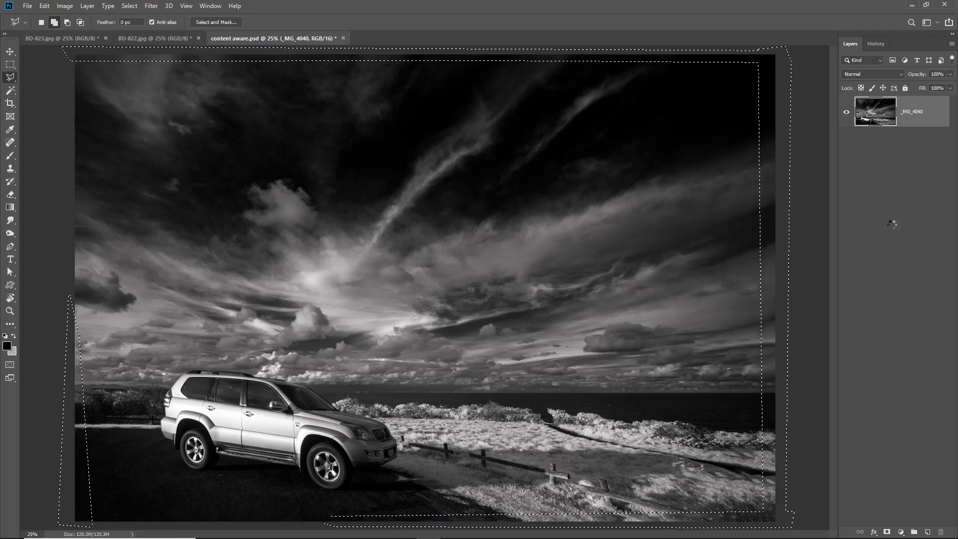
key(ctrl+d)
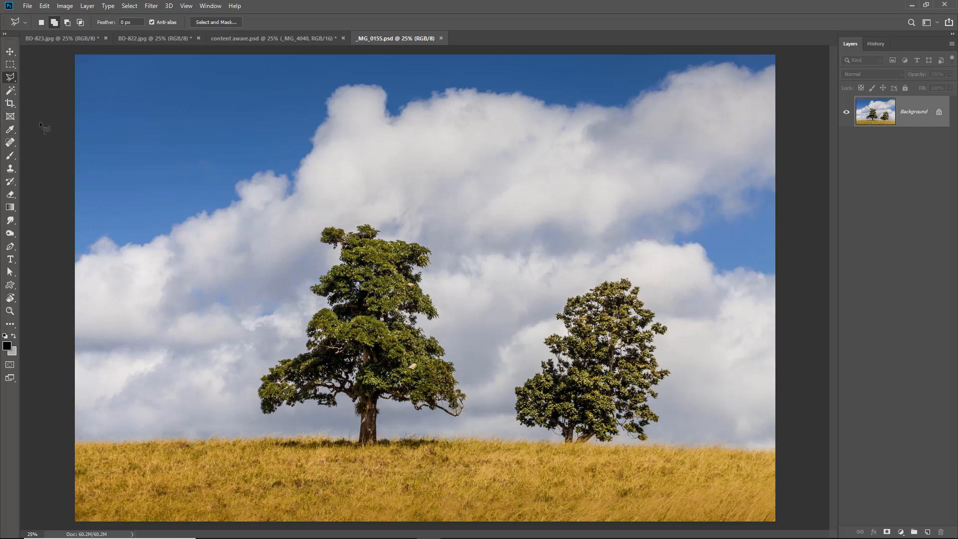
Step: Draw a loose freehand selection around the smaller tree on the right of the field with the Lasso tool
right_click(13, 78)
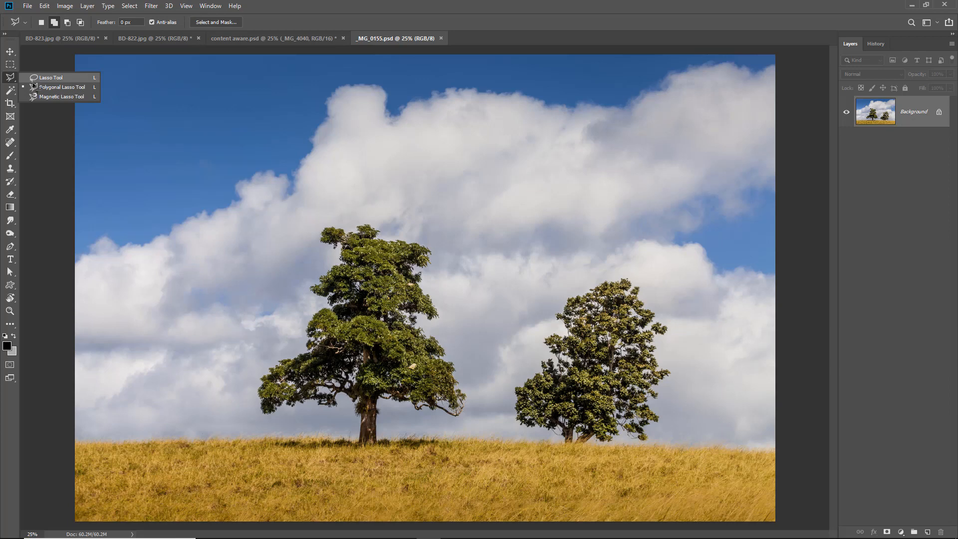
click(32, 79)
mouse_move(625, 270)
mouse_down()
mouse_move(555, 301)
mouse_move(537, 326)
mouse_move(501, 401)
mouse_move(502, 429)
mouse_move(525, 444)
mouse_move(657, 442)
mouse_move(676, 396)
mouse_move(678, 326)
mouse_move(636, 269)
mouse_up()
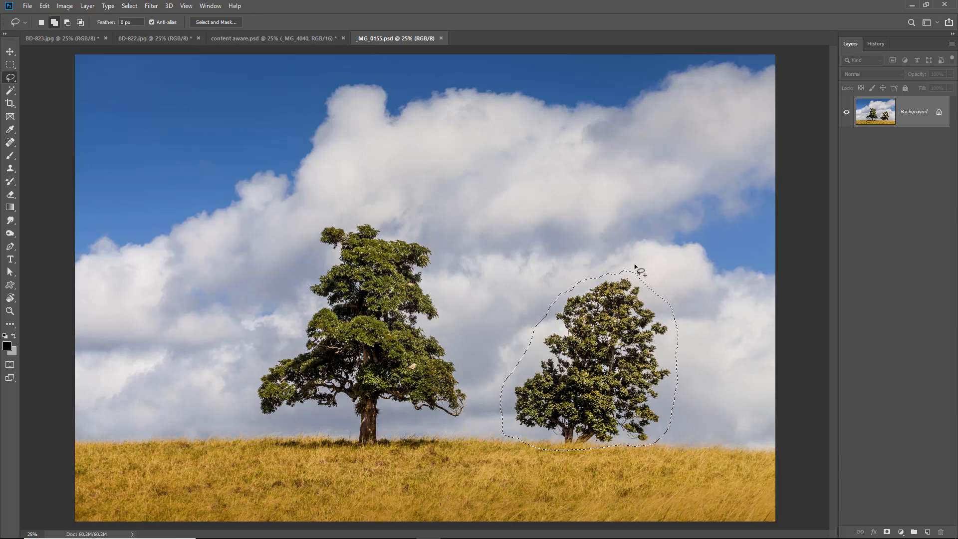
Step: Replace the selected smaller tree with a Content-Aware fill and deselect
key(shift+F5)
key(Return)
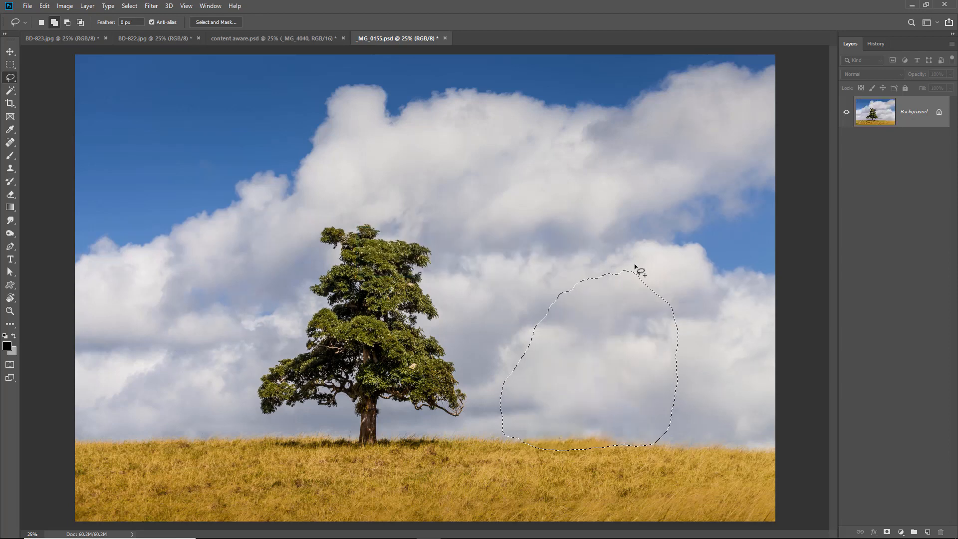
key(ctrl+d)
Step: Paint two short white brush strokes on the clouds to the right of the tree, one high and one lower down
key(x)
click(12, 161)
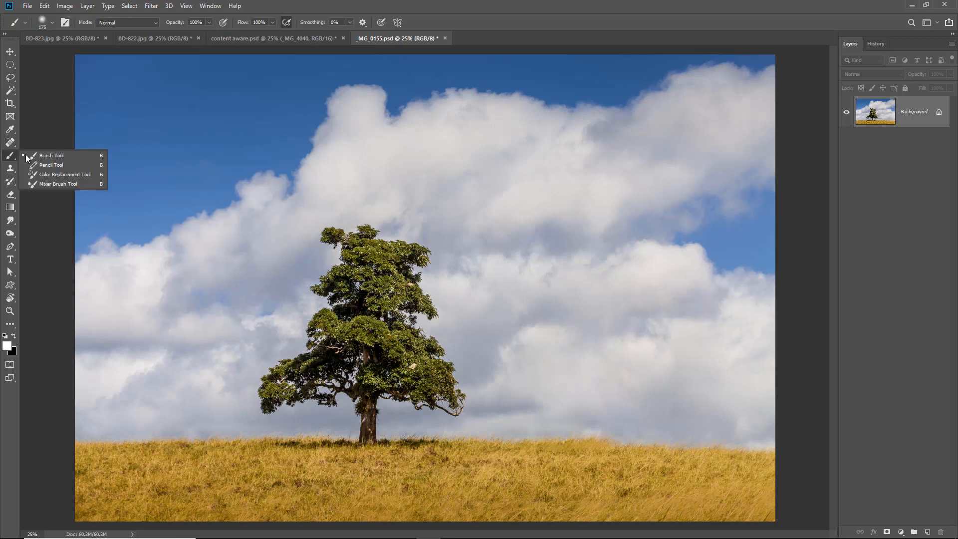
click(37, 155)
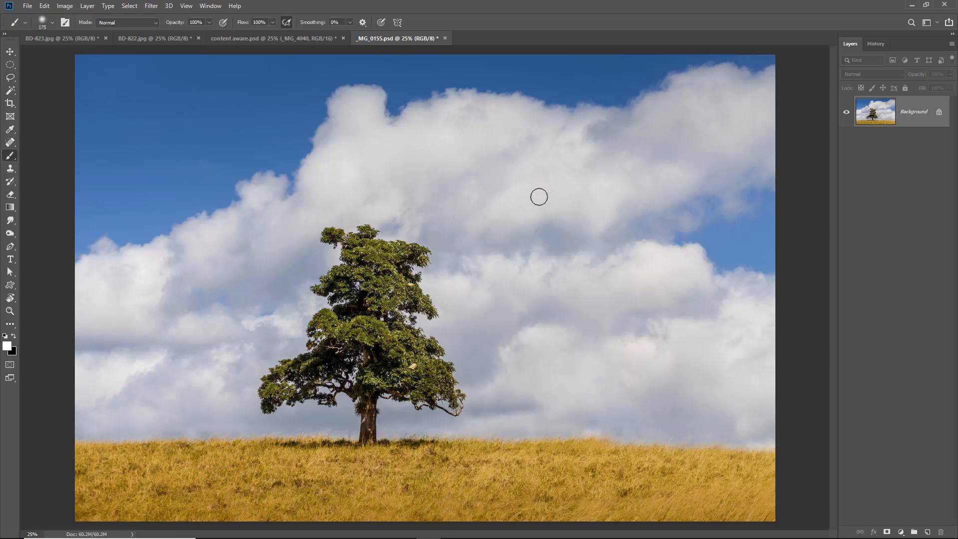
drag(474, 208, 536, 177)
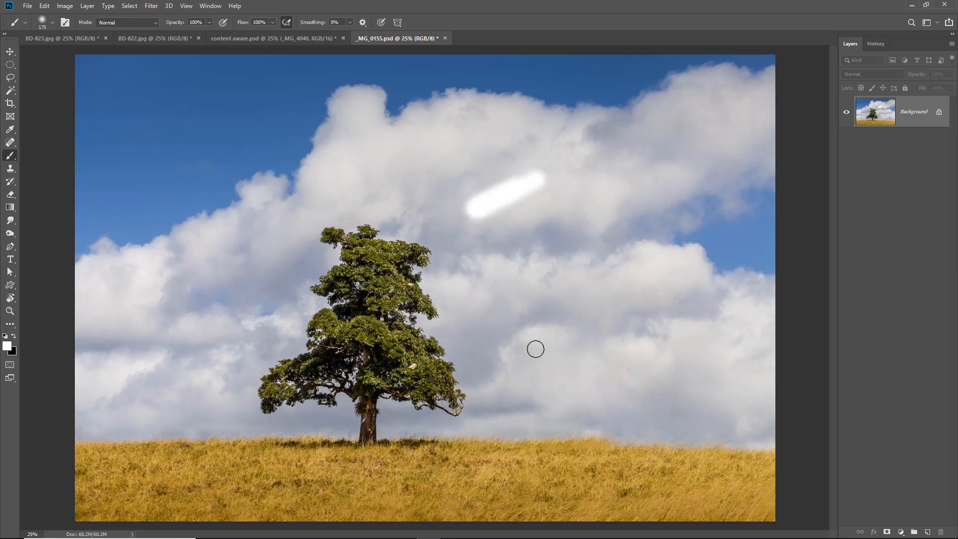
drag(519, 328, 549, 322)
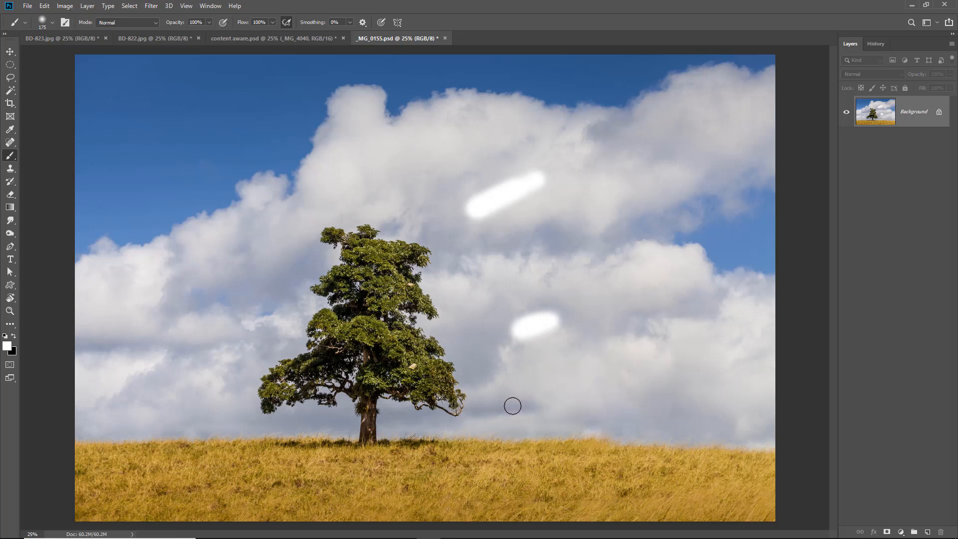
Step: Draw loose freehand selections around both white strokes in the clouds with the Lasso tool, adding the second to the first
click(16, 80)
click(48, 78)
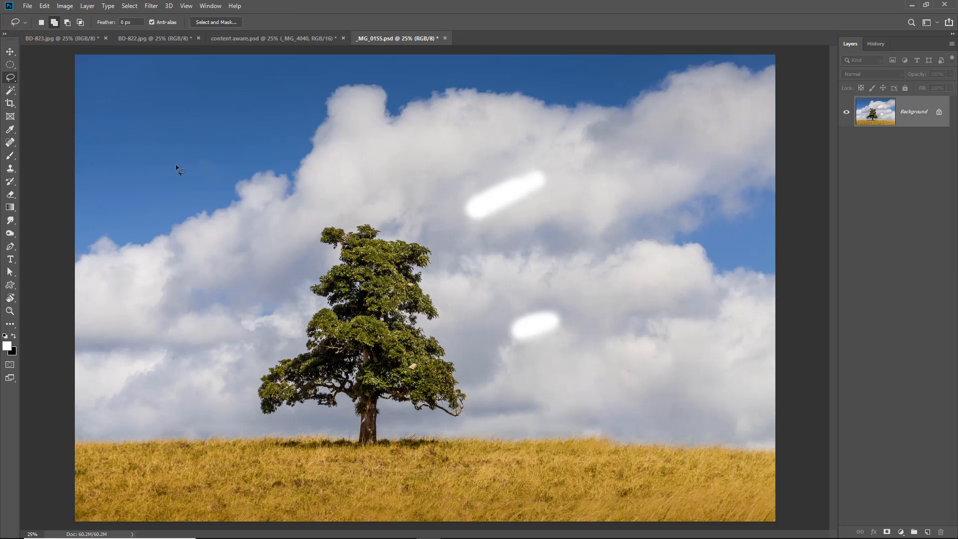
mouse_move(486, 184)
mouse_down()
mouse_move(452, 211)
mouse_move(467, 224)
mouse_move(505, 219)
mouse_move(560, 186)
mouse_move(560, 169)
mouse_move(528, 163)
mouse_move(503, 175)
mouse_up()
mouse_move(545, 305)
mouse_down()
mouse_move(505, 315)
mouse_move(494, 333)
mouse_move(543, 344)
mouse_move(571, 331)
mouse_move(578, 312)
mouse_move(545, 304)
mouse_up()
Step: Fill the two selected cloud areas with Content-Aware contents at Normal mode and 100% opacity, and deselect
key(shift+BackSpace)
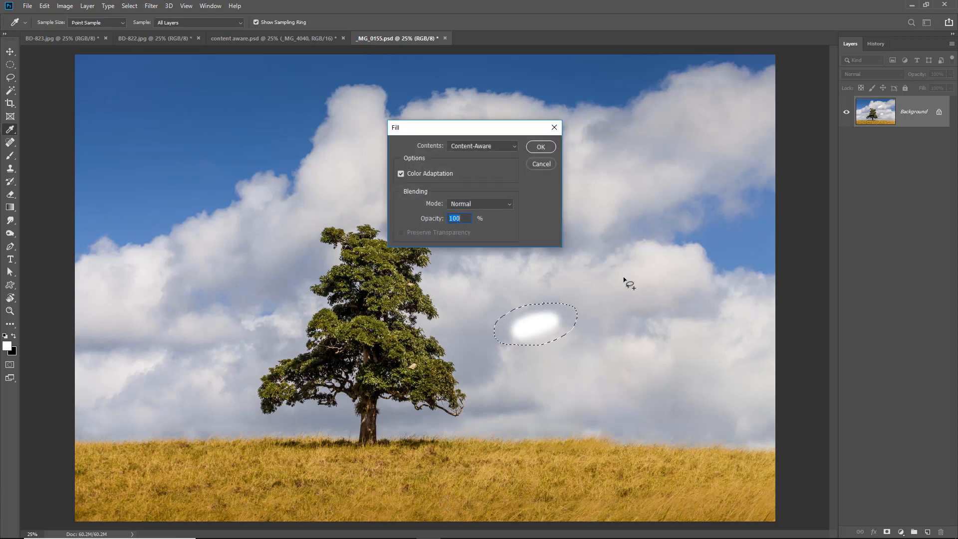
key(Return)
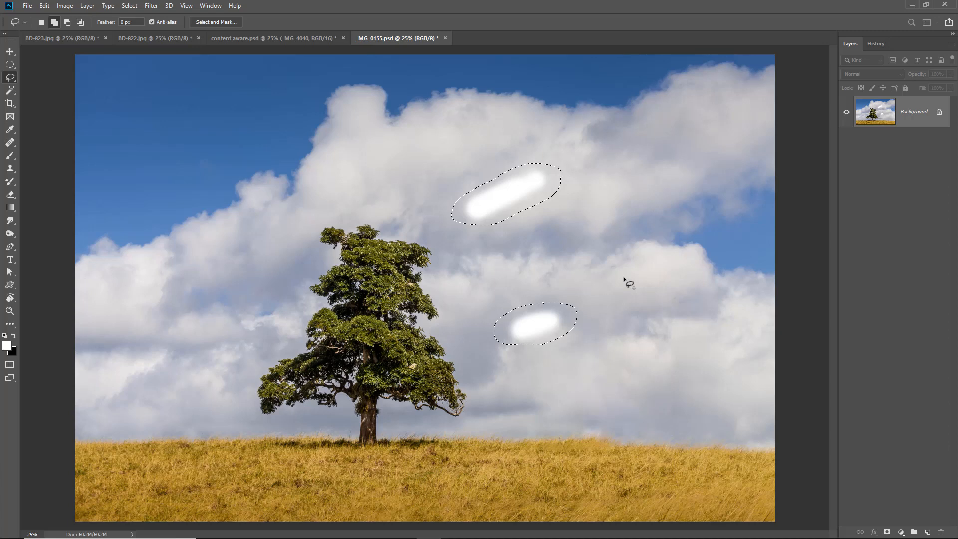
key(ctrl+d)
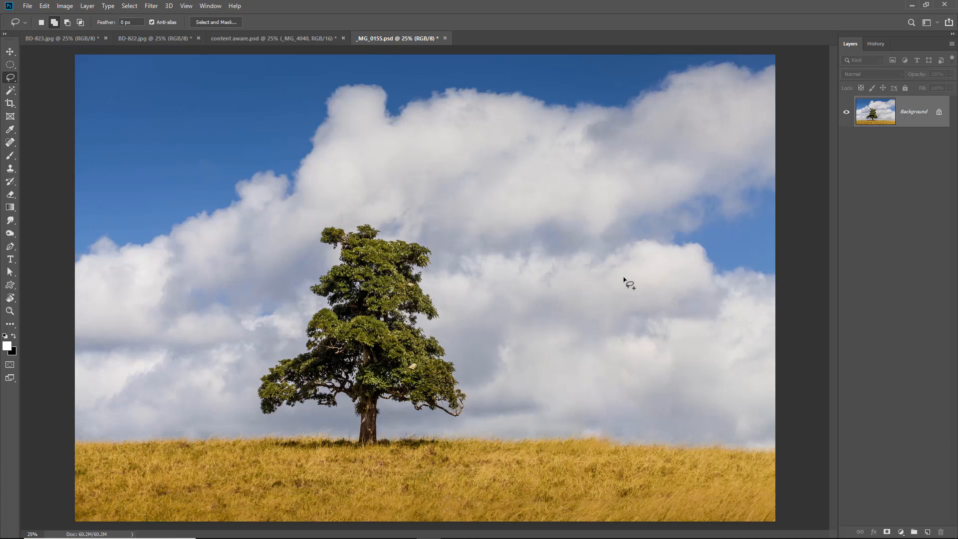